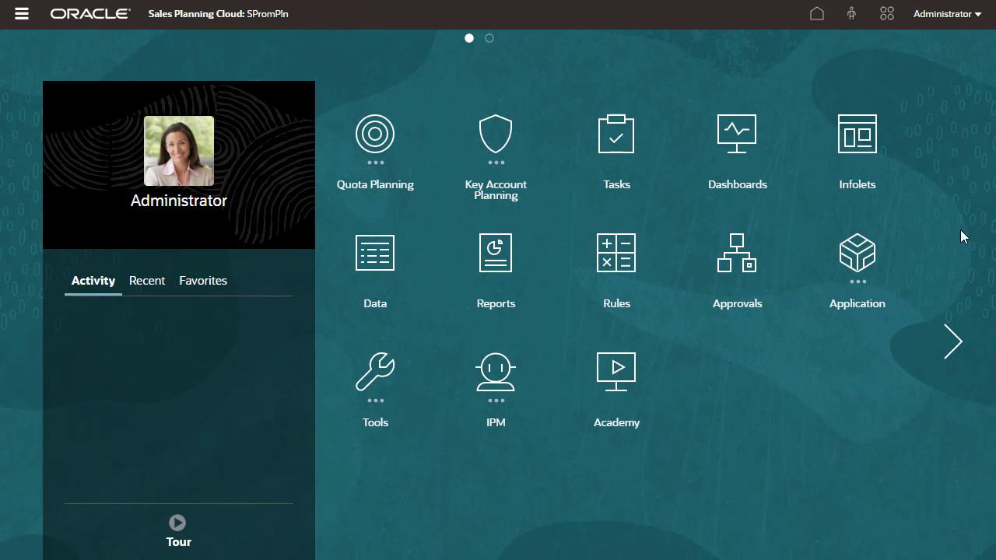
# Step: Open the Prediction - Volume form in Key Account Planning's Baseline area and run Predictive Planning on it
pyautogui.click(496, 146)
pyautogui.click(379, 244)
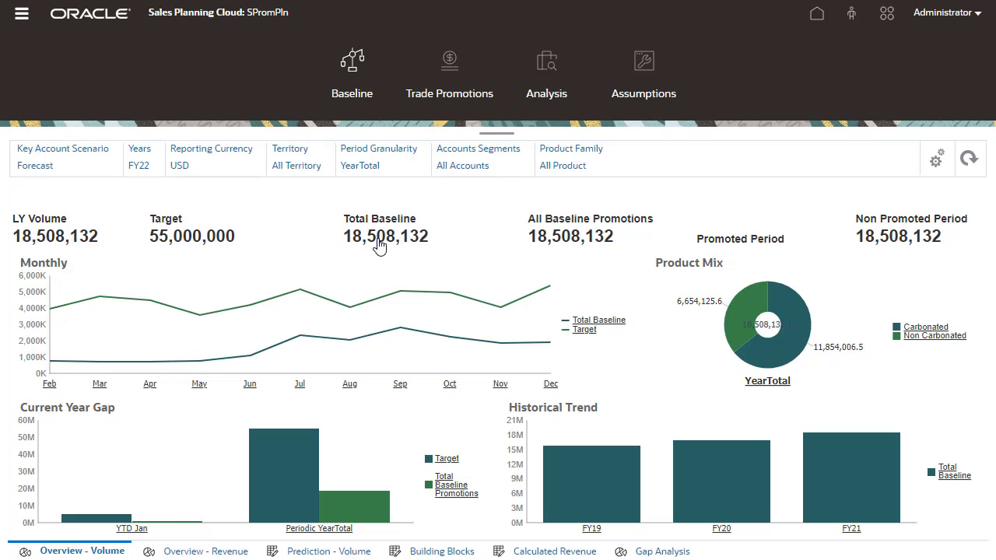
pyautogui.click(307, 551)
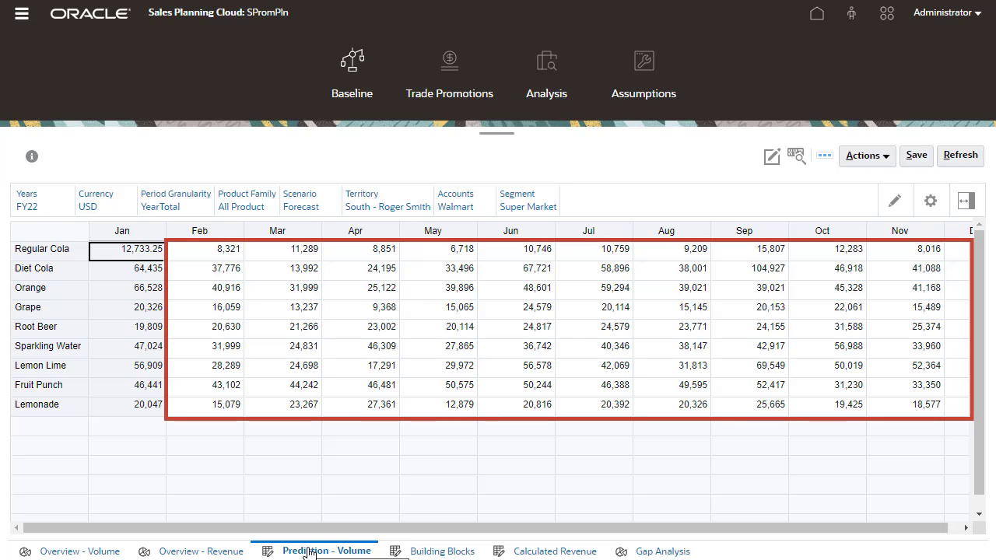
pyautogui.click(880, 159)
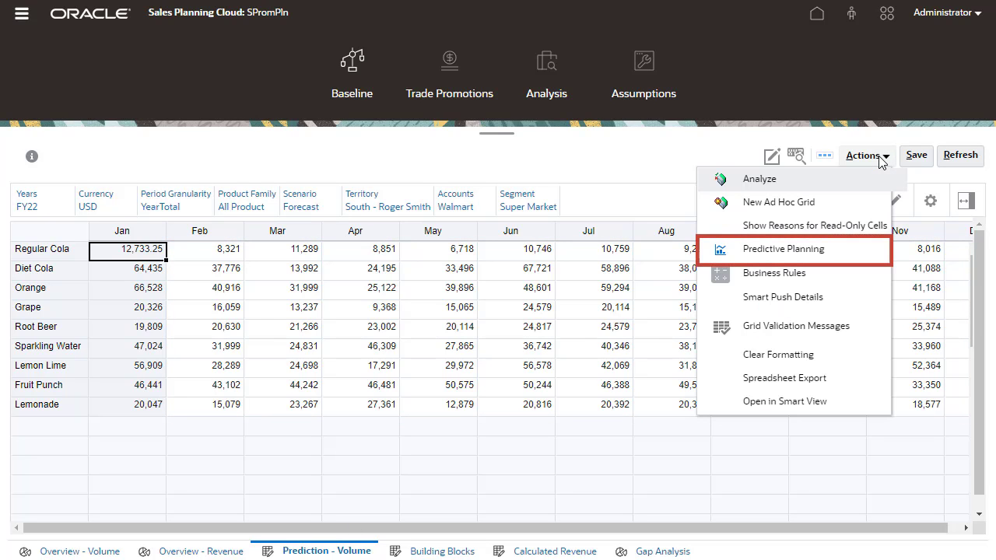
pyautogui.click(834, 248)
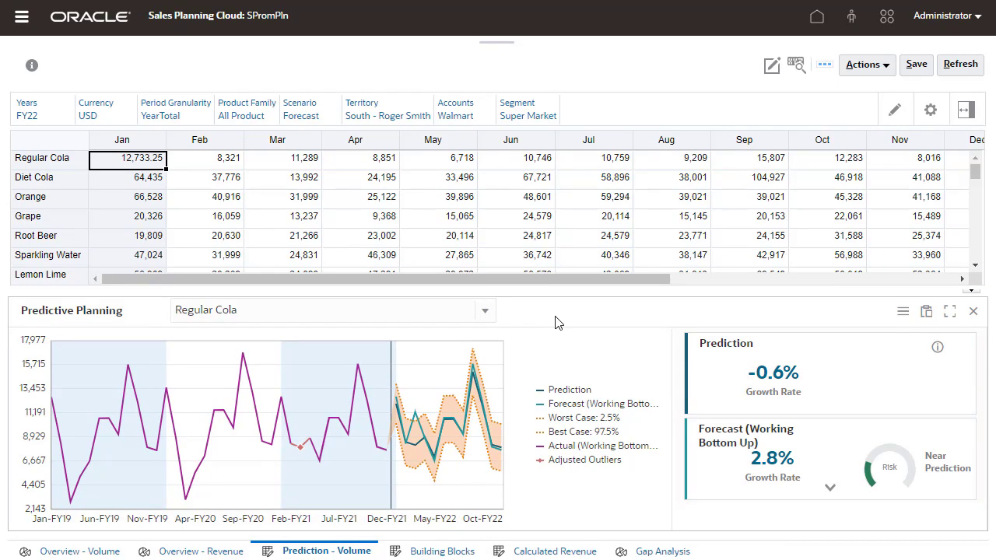
# Step: Examine the prediction charts for Diet Cola, Orange and Sparkling Water, including the worst-case and best-case ranges for Sparkling Water
pyautogui.click(491, 312)
pyautogui.click(448, 355)
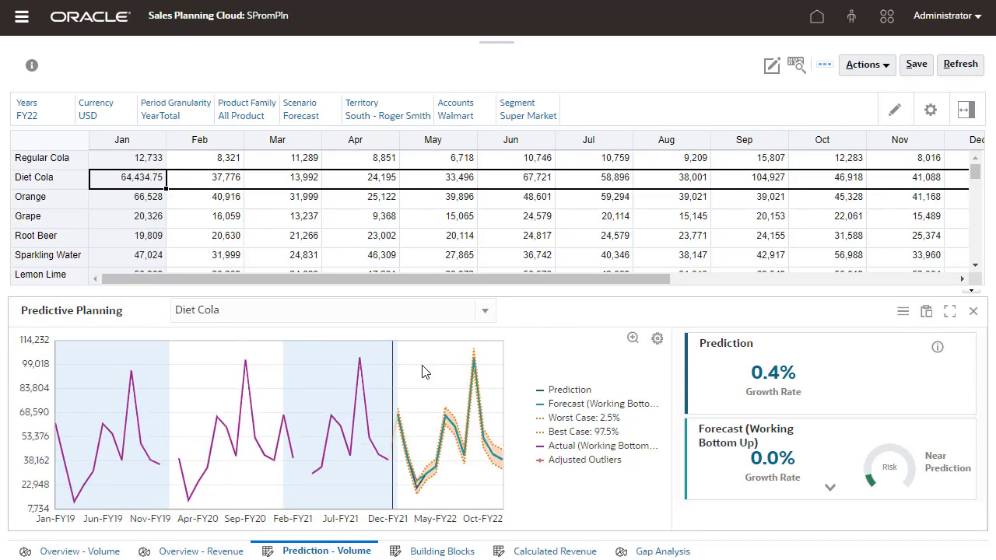
pyautogui.click(471, 315)
pyautogui.click(427, 377)
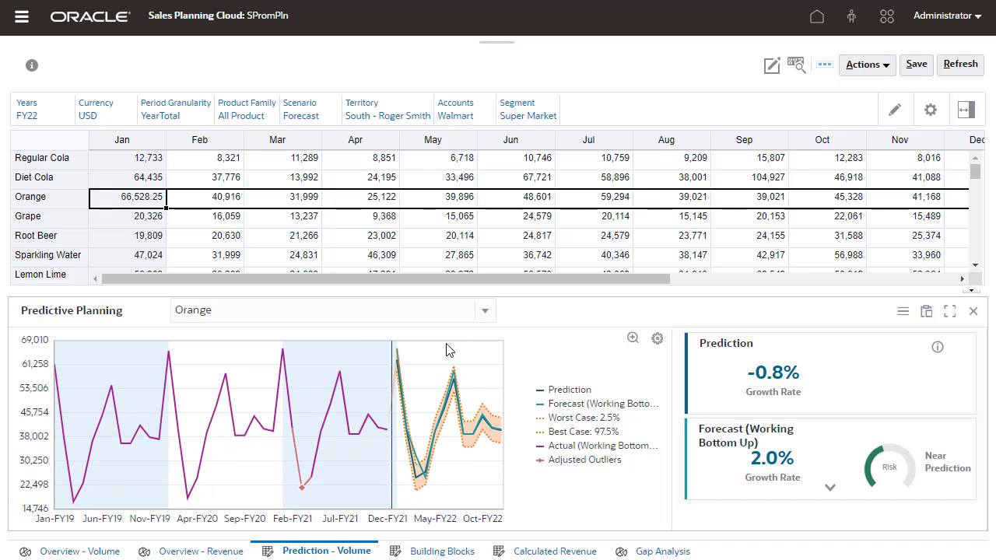
pyautogui.click(492, 313)
pyautogui.click(403, 441)
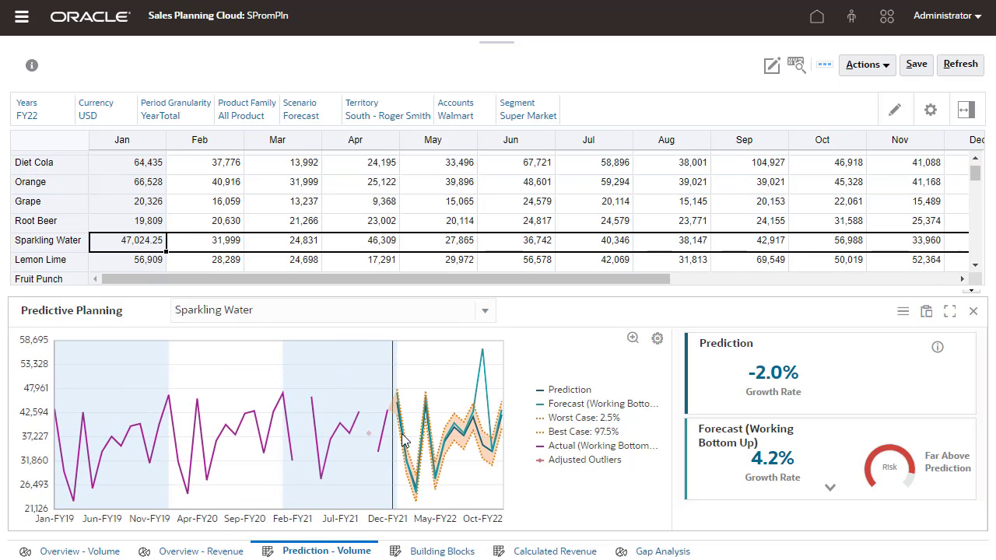
pyautogui.click(452, 450)
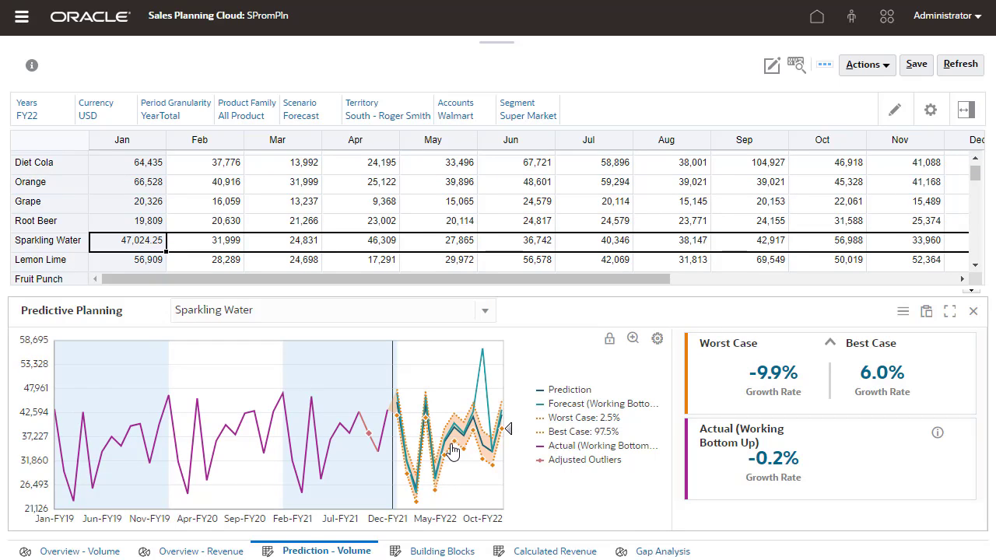
pyautogui.click(455, 434)
pyautogui.click(455, 427)
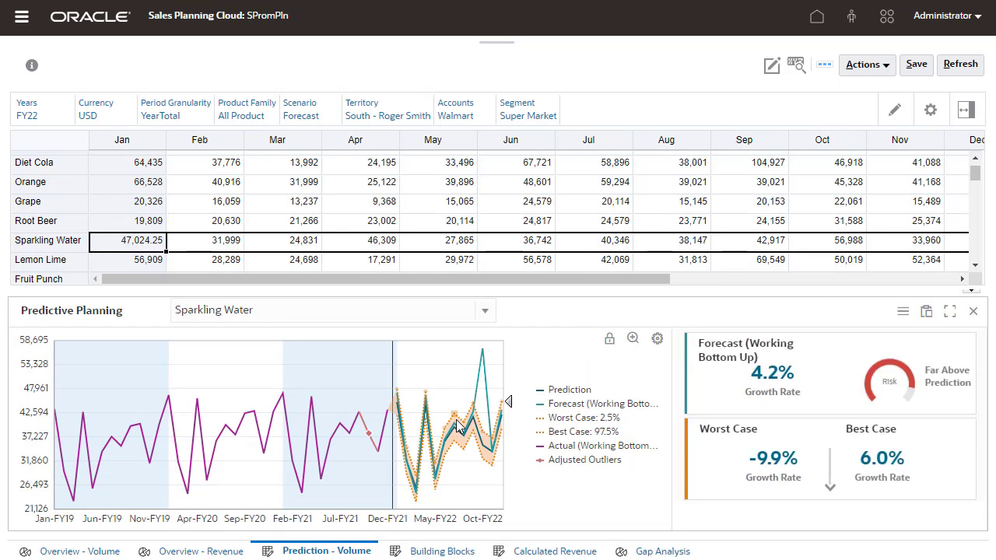
# Step: Paste the Prediction into the Forecast scenario for the entire range and all members on the form, and save
pyautogui.click(932, 316)
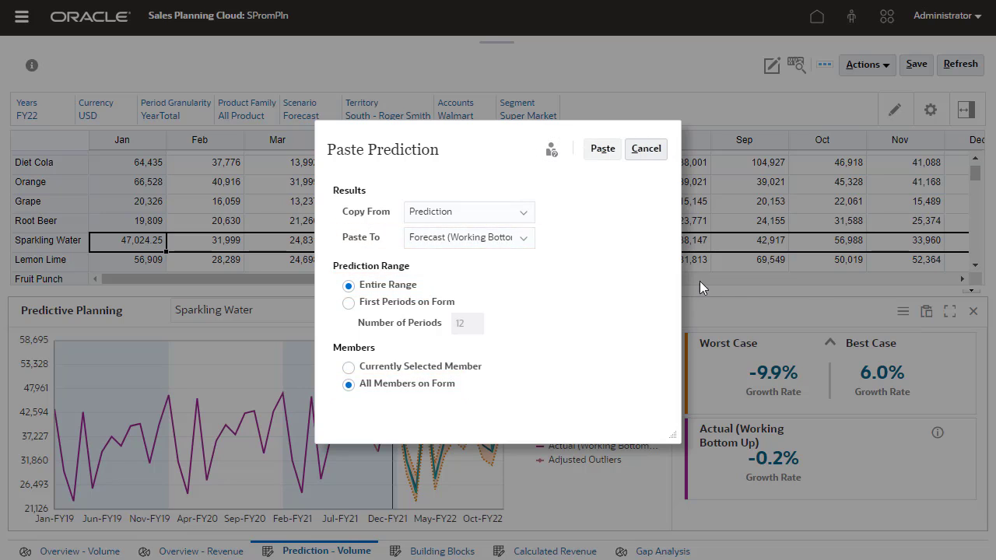
pyautogui.click(604, 150)
pyautogui.click(915, 69)
pyautogui.click(566, 187)
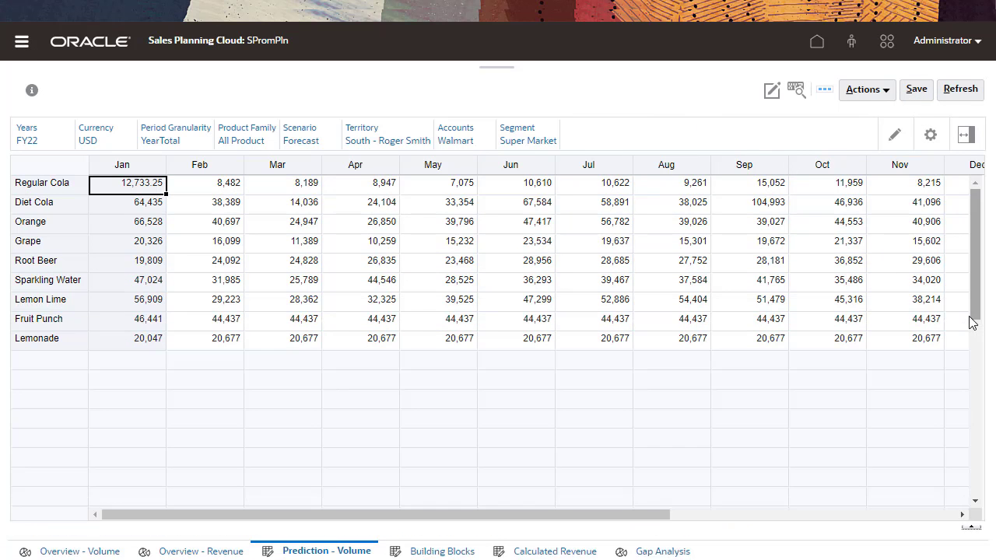
# Step: Set Regular Cola's forecast volume to 31k for July, 31k for August and 30k for September, and save the form
pyautogui.click(773, 98)
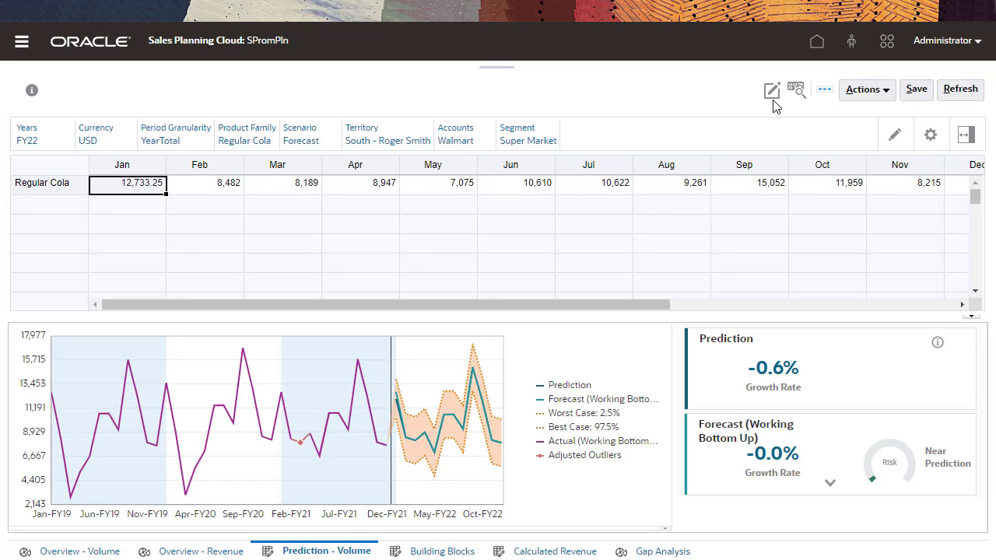
pyautogui.click(607, 184)
pyautogui.write('31k')
pyautogui.press('Tab')
pyautogui.write('31k')
pyautogui.press('Tab')
pyautogui.write('30k')
pyautogui.press('Tab')
pyautogui.click(917, 89)
pyautogui.click(562, 203)
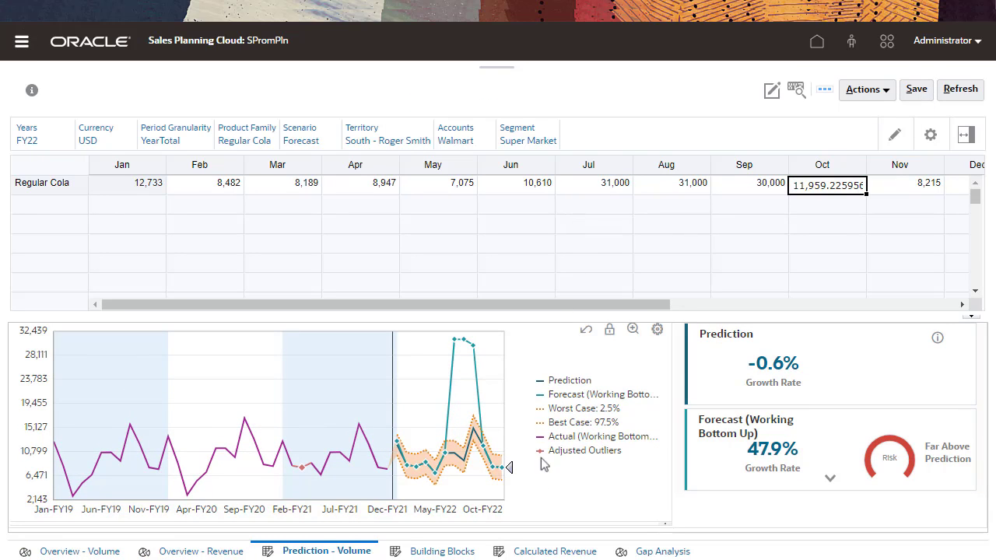
# Step: Review the calculated revenue, and show the gap analysis for the Walmart account
pyautogui.click(533, 552)
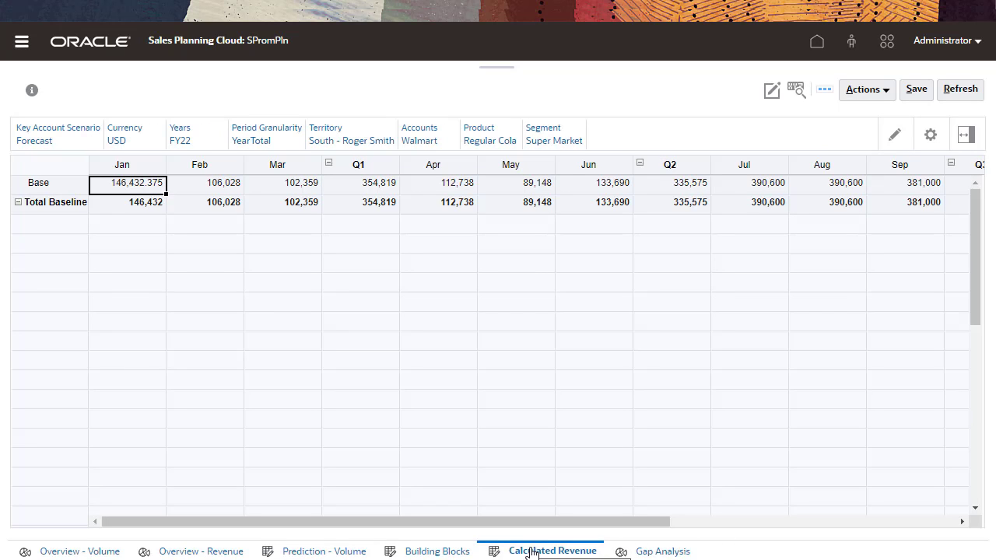
pyautogui.click(661, 552)
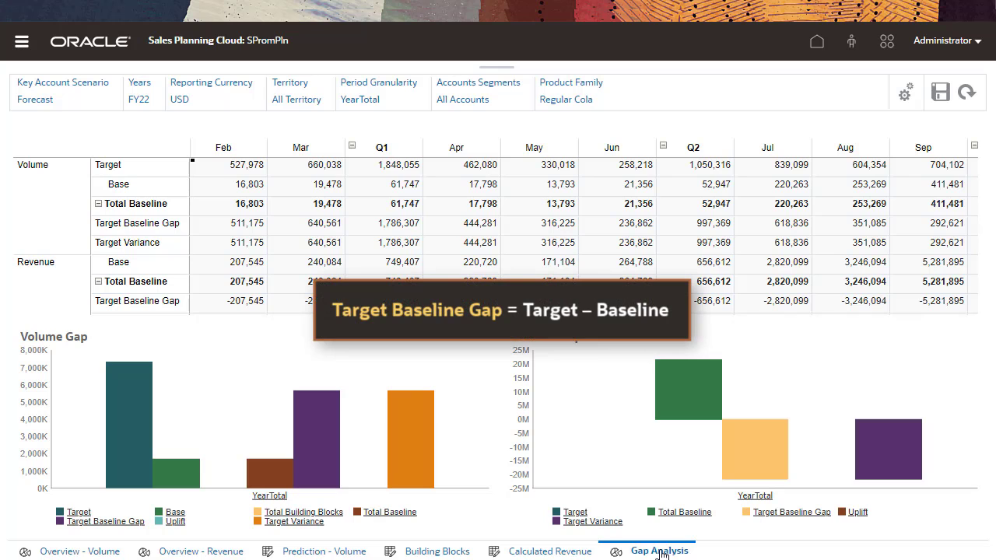
pyautogui.click(450, 104)
pyautogui.click(623, 233)
pyautogui.click(774, 97)
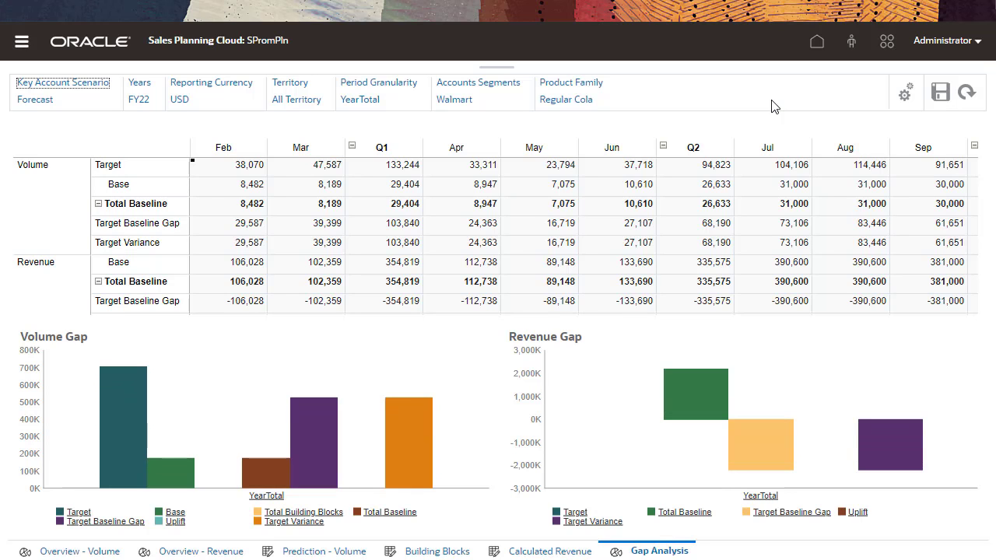
# Step: In Trade Promotions, add the volume promotion SummerPromo of type Displays, from 7/1/2022 to 7/31/2022, with a 5% uplift
pyautogui.click(498, 68)
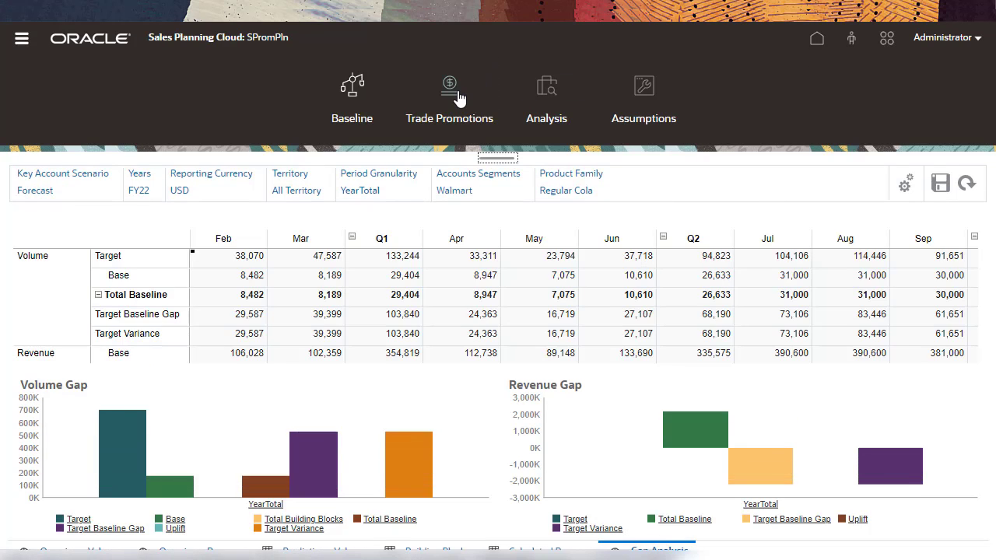
pyautogui.click(459, 97)
pyautogui.click(498, 158)
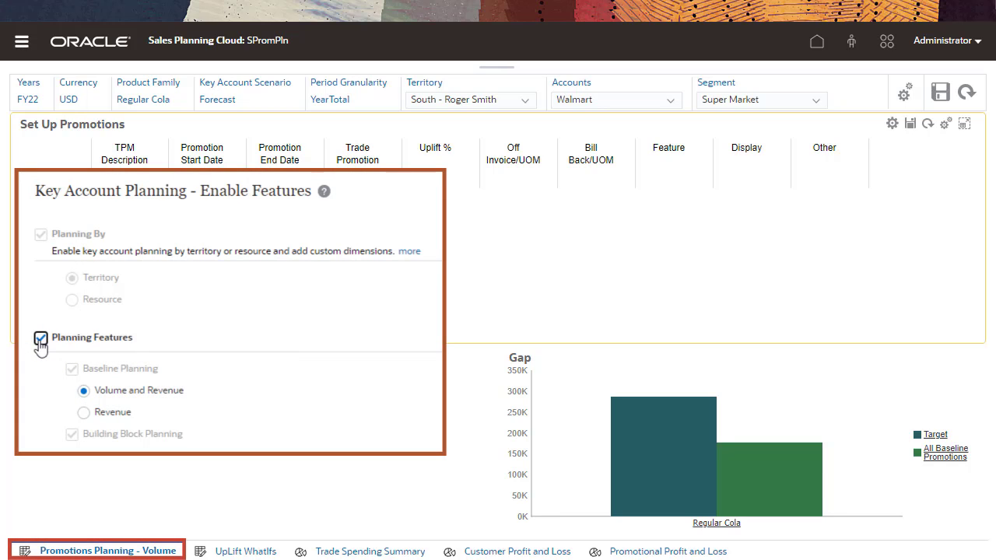
pyautogui.click(892, 123)
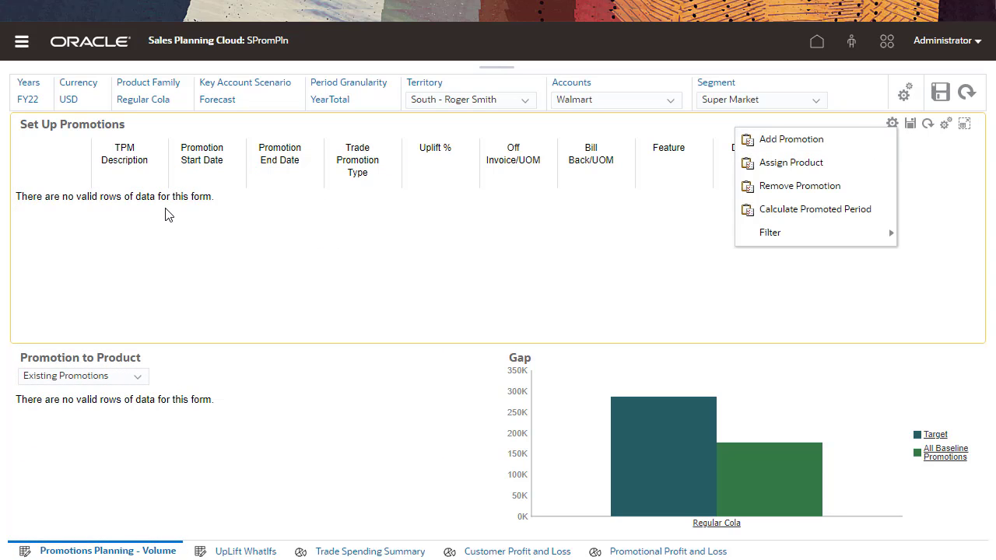
pyautogui.click(837, 137)
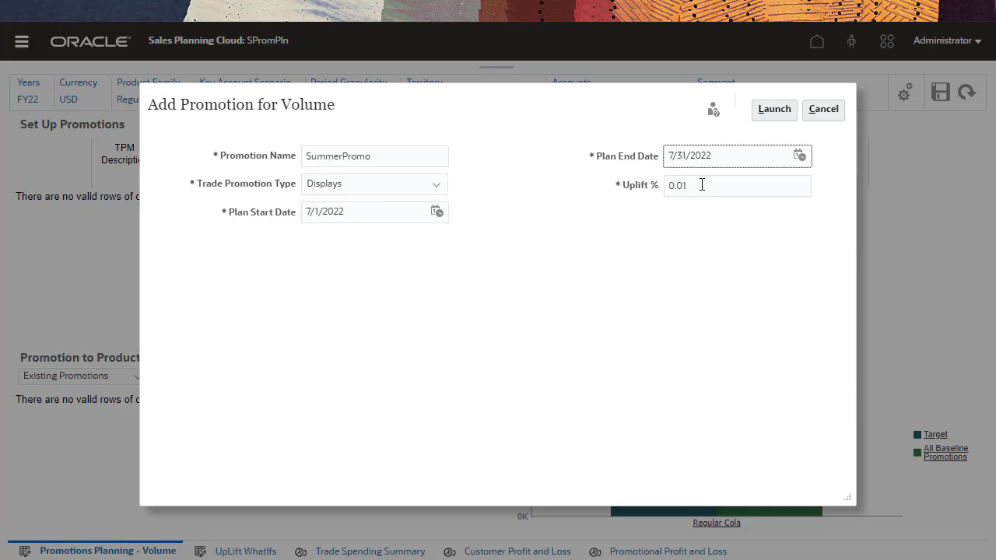
pyautogui.click(656, 187)
pyautogui.write('5')
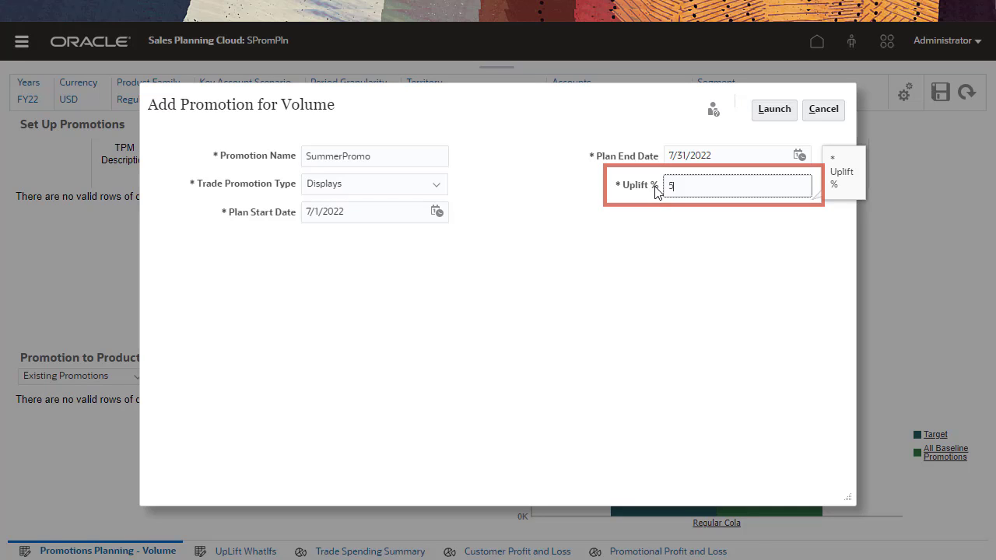
pyautogui.click(791, 117)
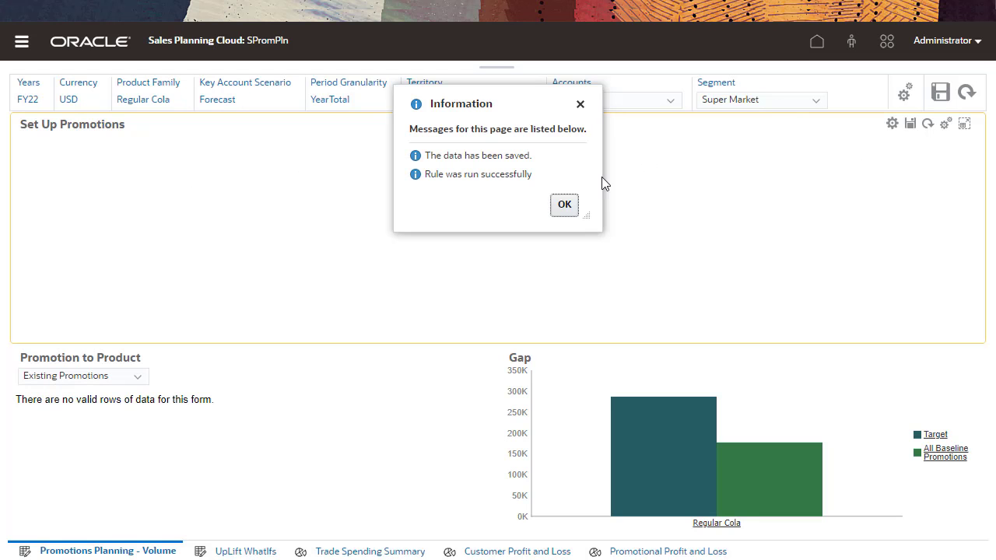
pyautogui.click(559, 205)
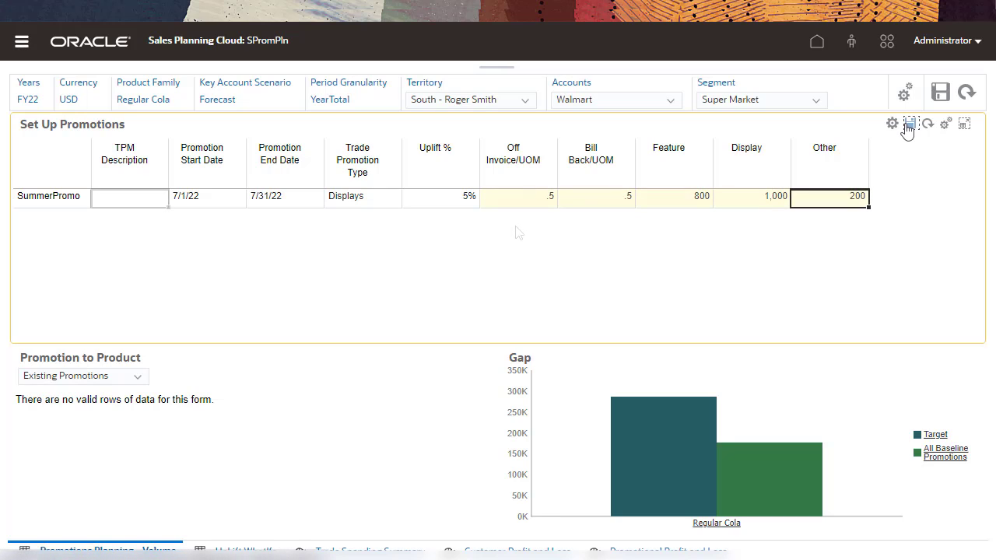
# Step: Save SummerPromo's costs of 0.5 off invoice, 0.5 bill back, 800 feature, 1,000 display and 200 other, and assign Prod1 (Regular Cola) to it
pyautogui.click(909, 124)
pyautogui.click(565, 204)
pyautogui.rightClick(525, 215)
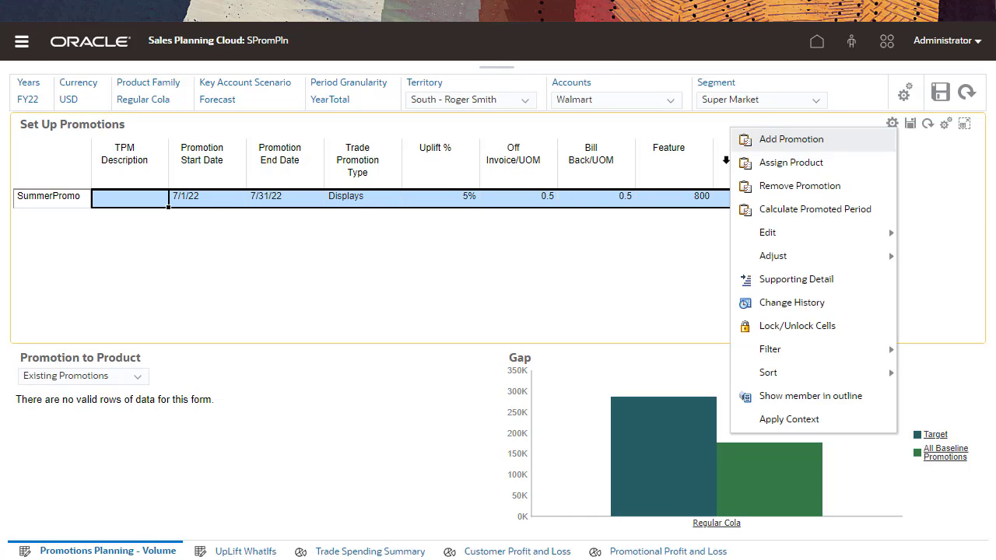
pyautogui.click(747, 162)
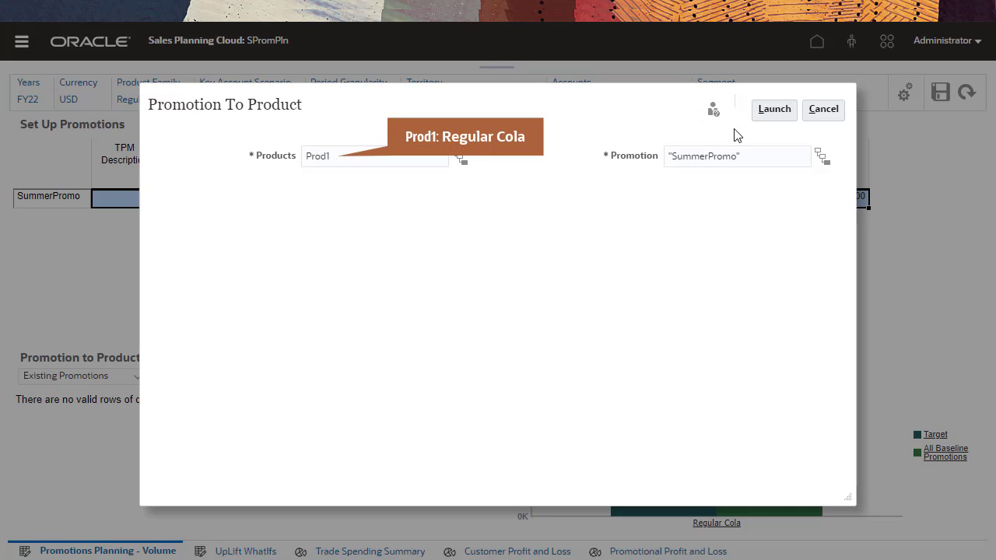
pyautogui.click(775, 110)
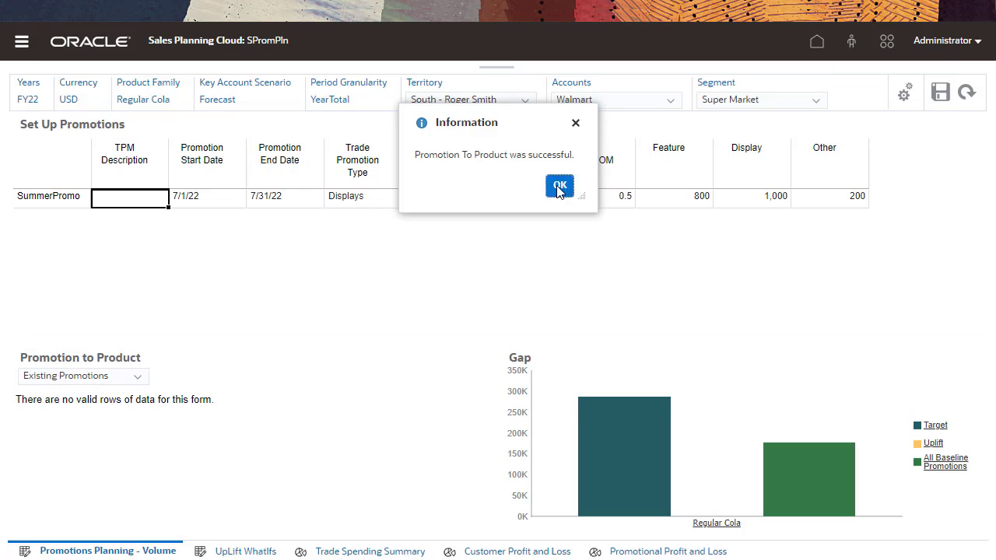
pyautogui.click(558, 183)
# Step: Calculate the promoted period for the SummerPromo promotion
pyautogui.rightClick(82, 205)
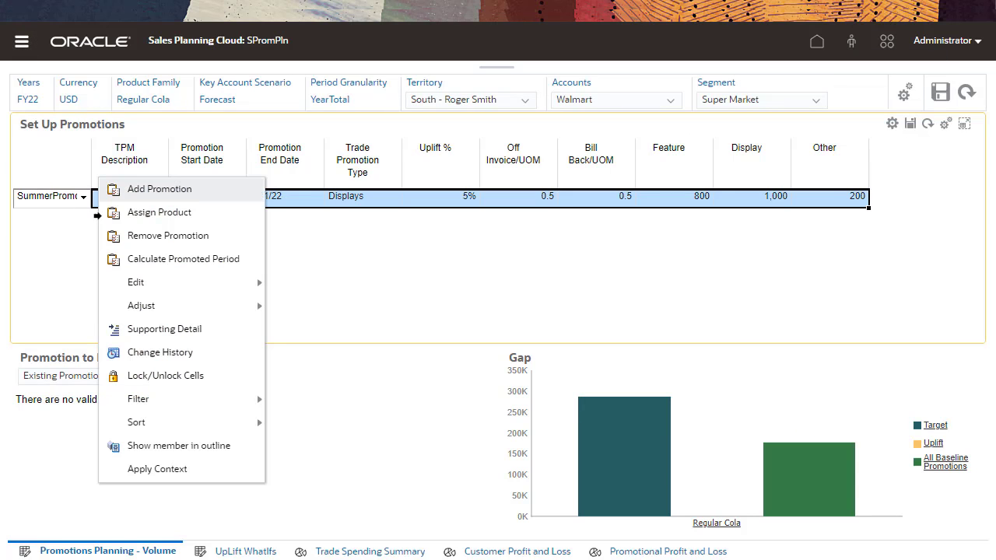
pyautogui.click(178, 268)
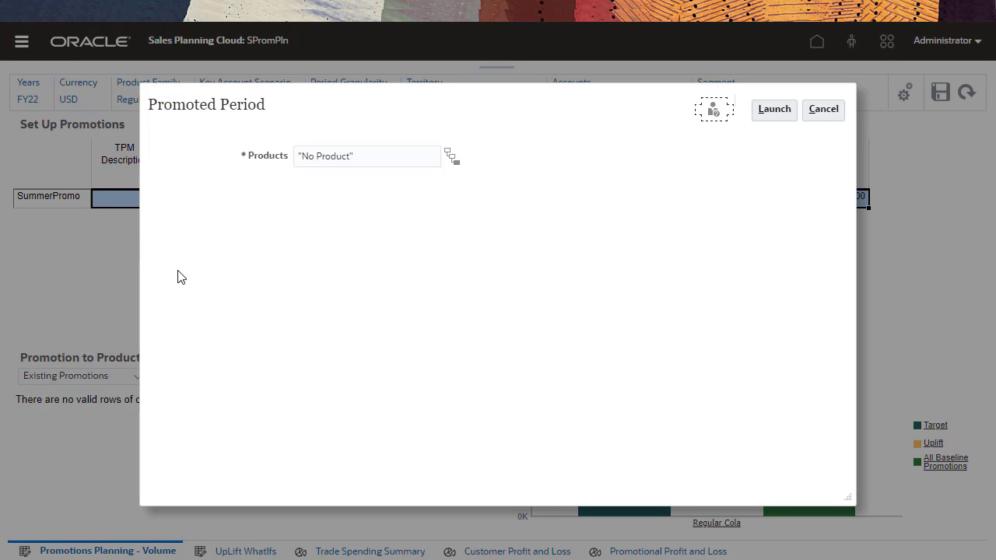
pyautogui.click(774, 109)
pyautogui.click(557, 190)
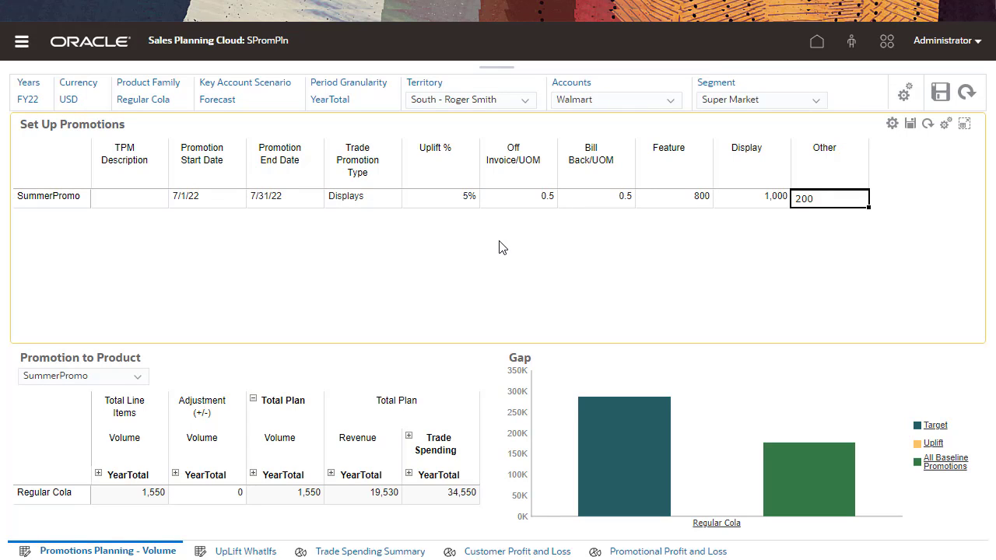
# Step: Set the uplift what-if percentages to 2% for Conservative, 5% for Best Case and -1% for Worst Case, and save them
pyautogui.click(233, 551)
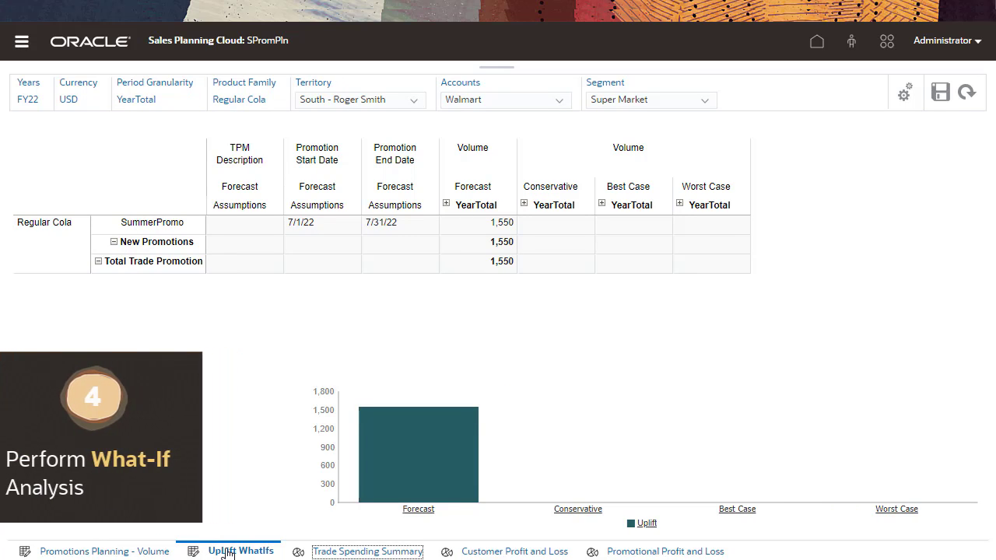
pyautogui.click(132, 420)
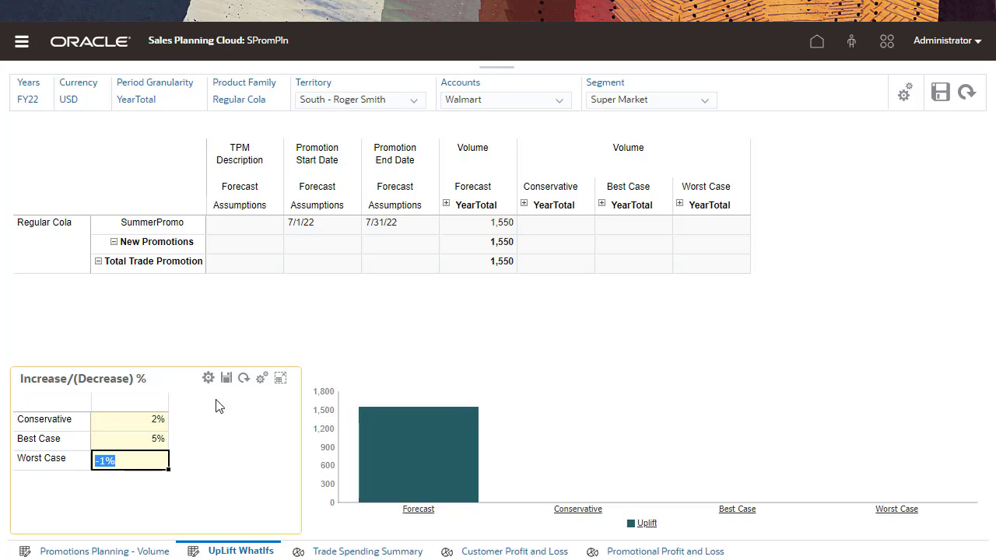
pyautogui.click(225, 377)
pyautogui.press('Return')
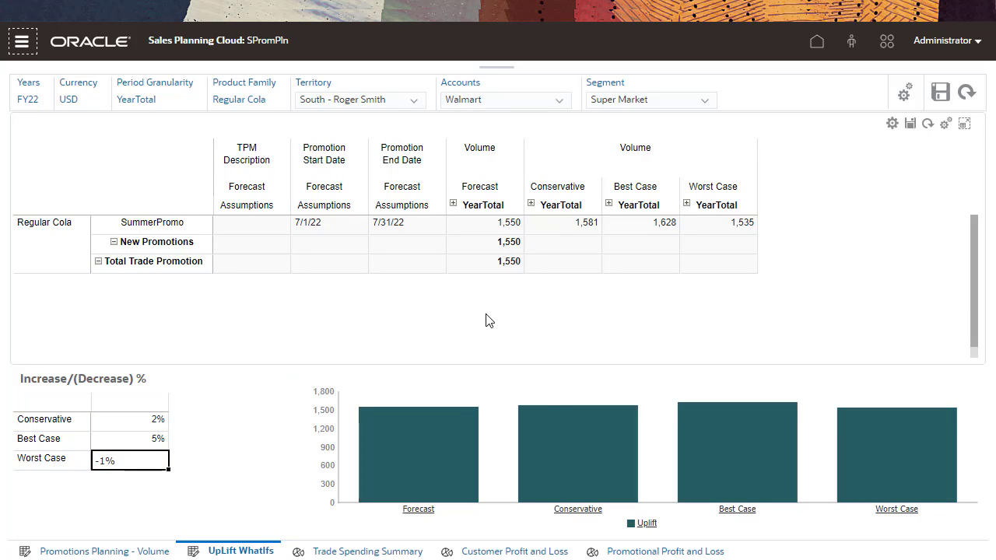
# Step: Review the trade spending summary, the customer profit and loss, and the promotional profit and loss
pyautogui.click(380, 552)
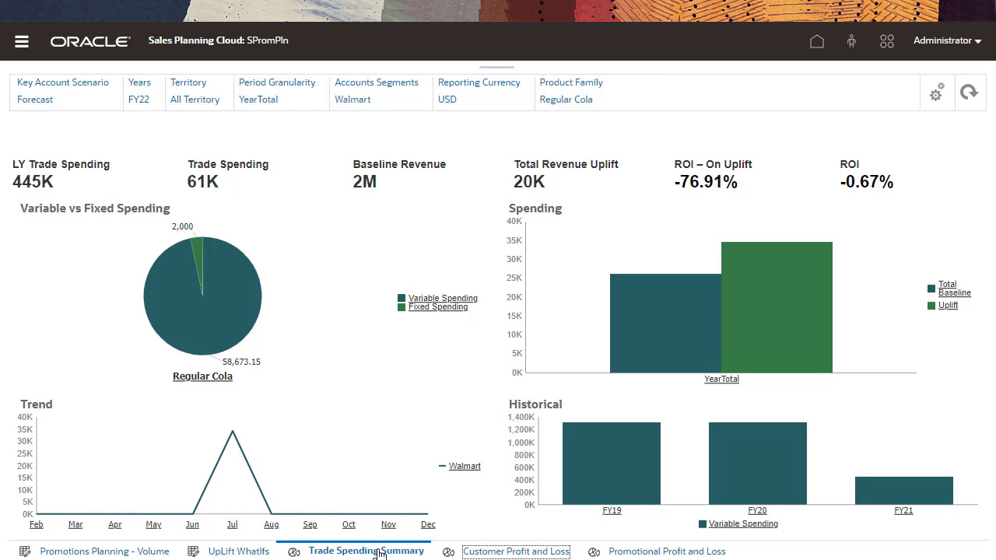
pyautogui.click(481, 552)
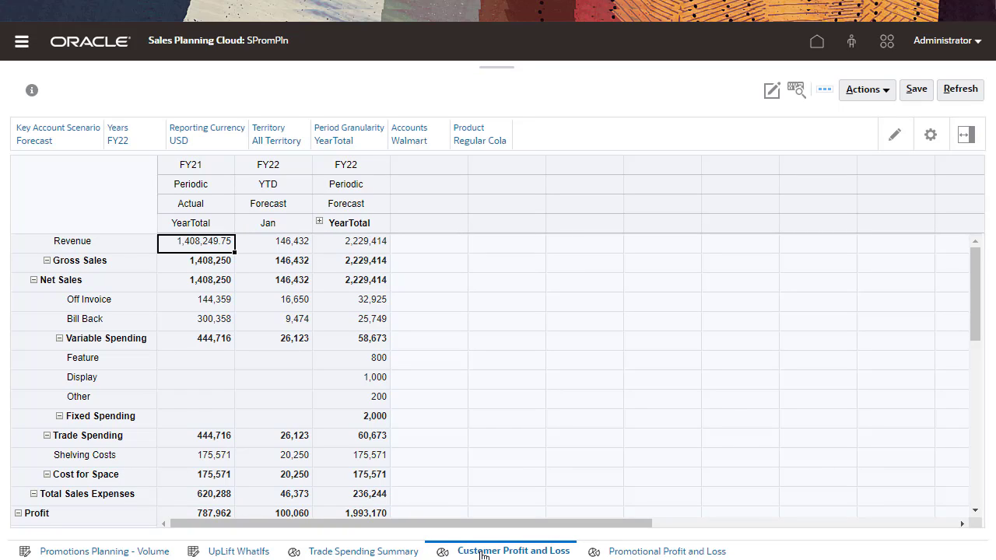
pyautogui.click(643, 551)
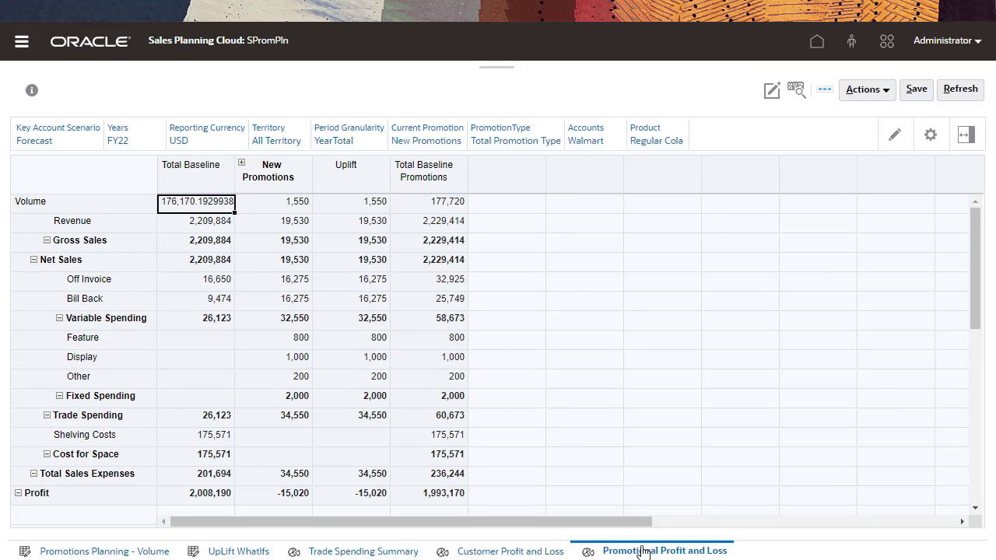
# Step: Open the volume overview in the Analysis area of Key Account Planning
pyautogui.click(497, 67)
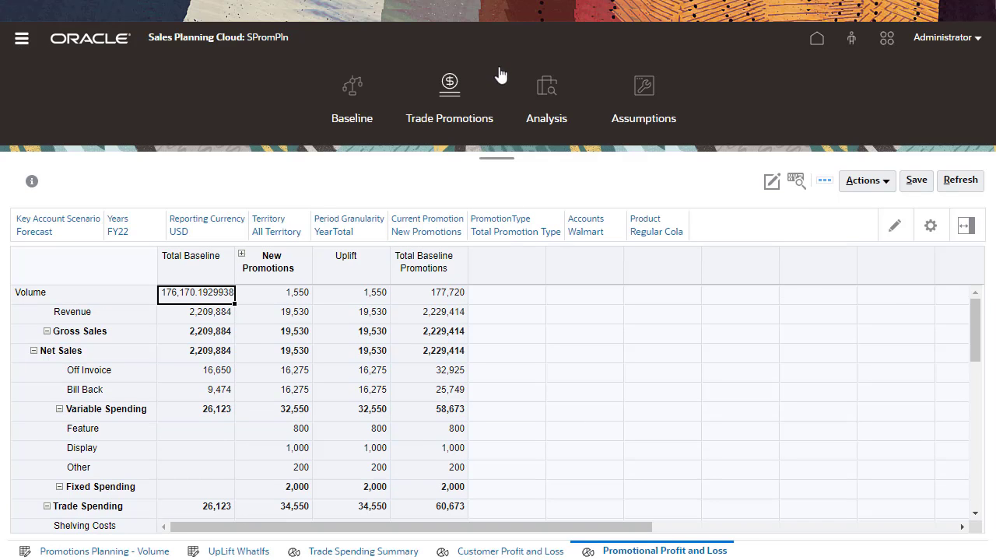
pyautogui.click(542, 92)
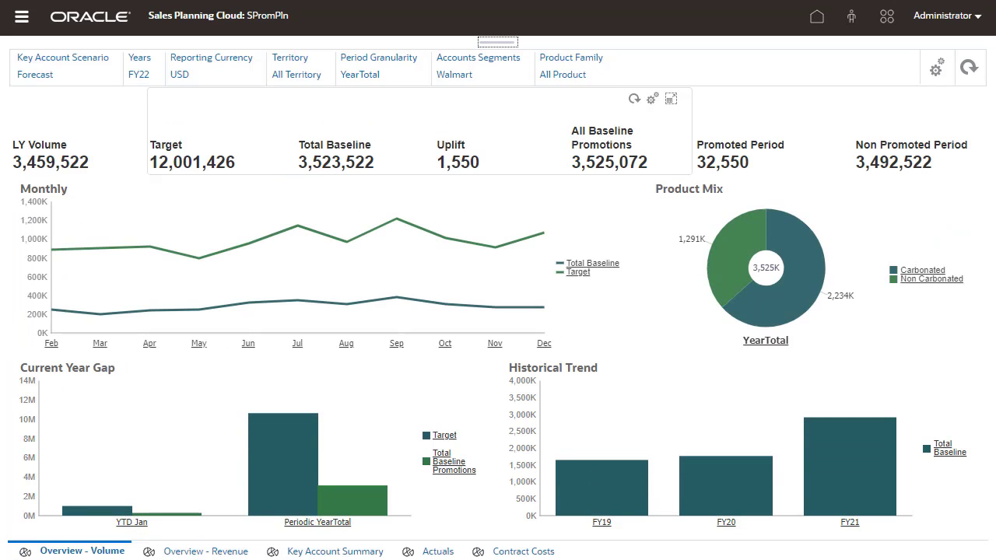